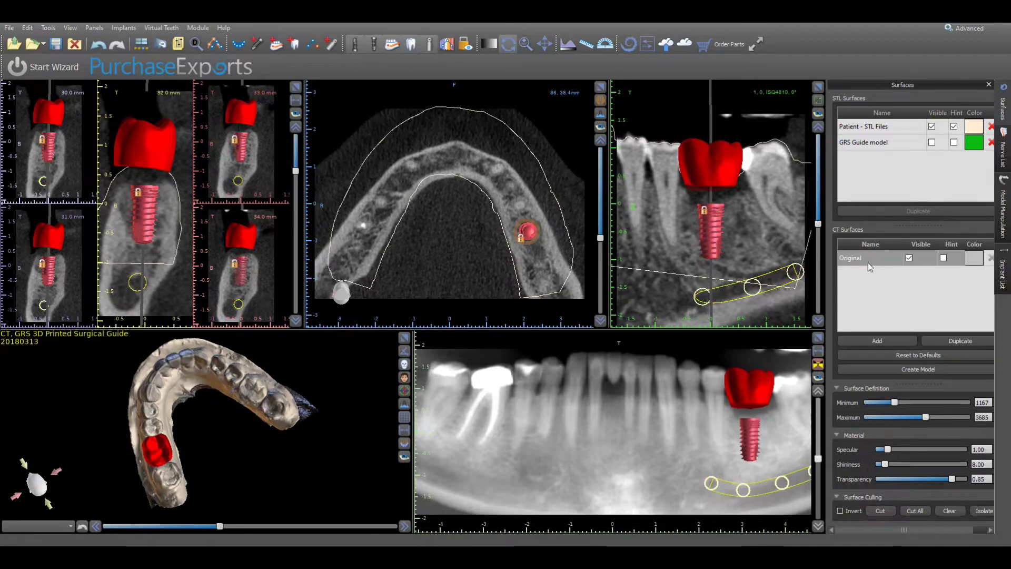
Step: Hide the 'Original' CT bone surface and show the implant list
left_click(910, 257)
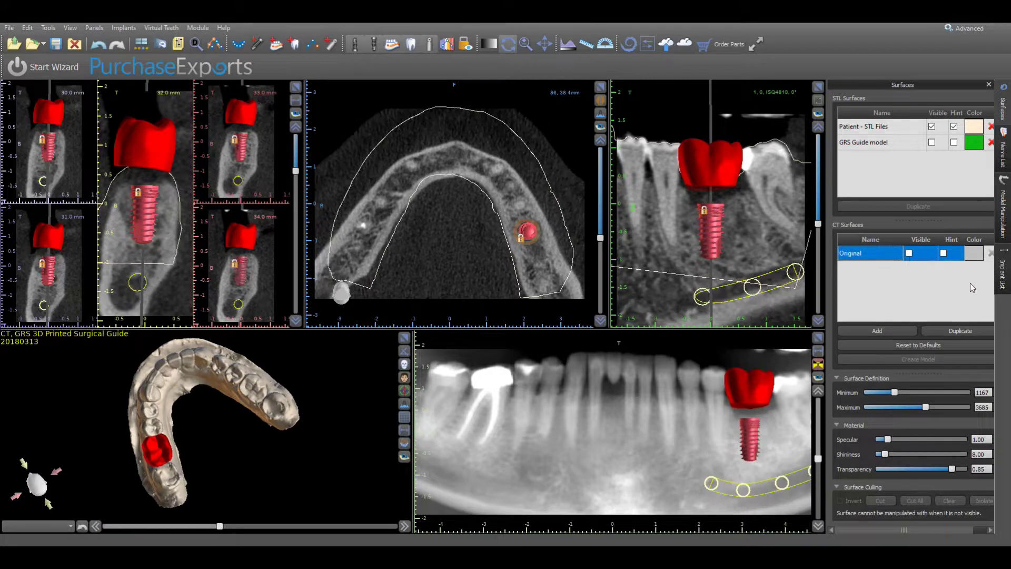
left_click(1003, 275)
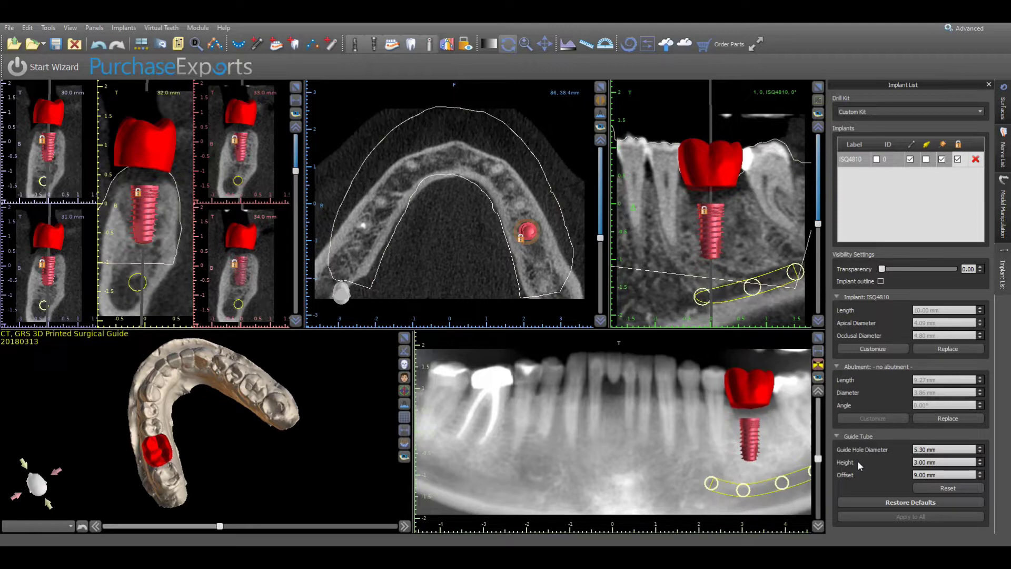
Step: Change implant ISQ4810's guide hole diameter from 5.30 to 7.20 mm and tube height from 3.00 to 3.50 mm
mouse_move(943, 442)
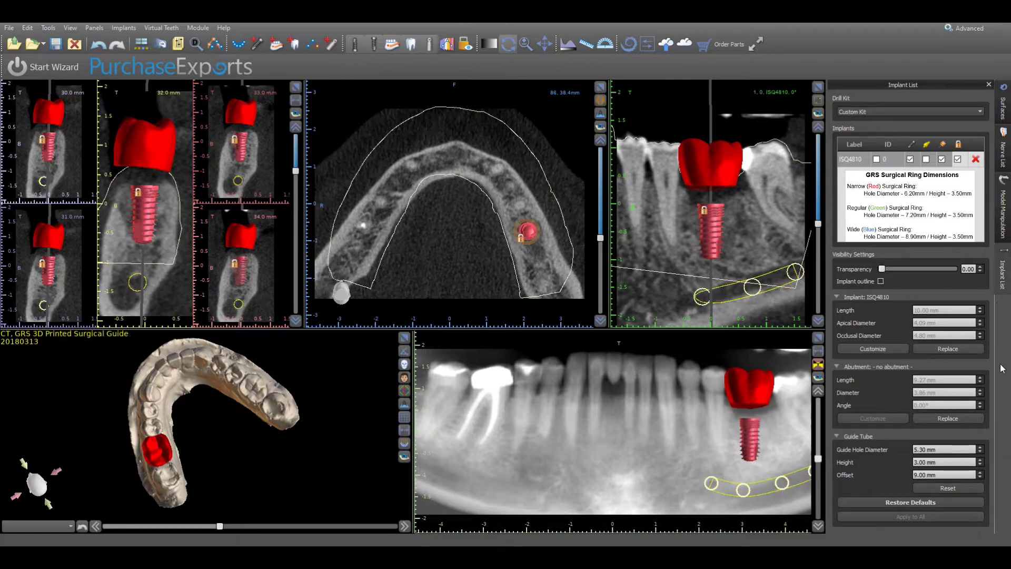
left_click_drag(933, 449, 887, 453)
type("7.20")
left_click_drag(929, 462, 898, 470)
type("3")
Step: Hide the virtual crowns in all views and show the Guide Fabrication panel
left_click(412, 45)
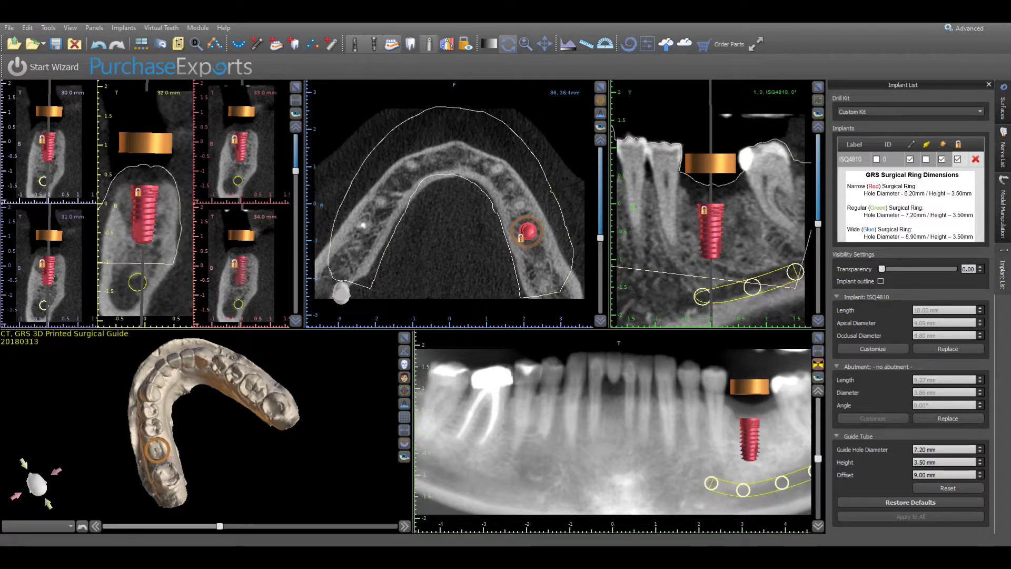
left_click(94, 28)
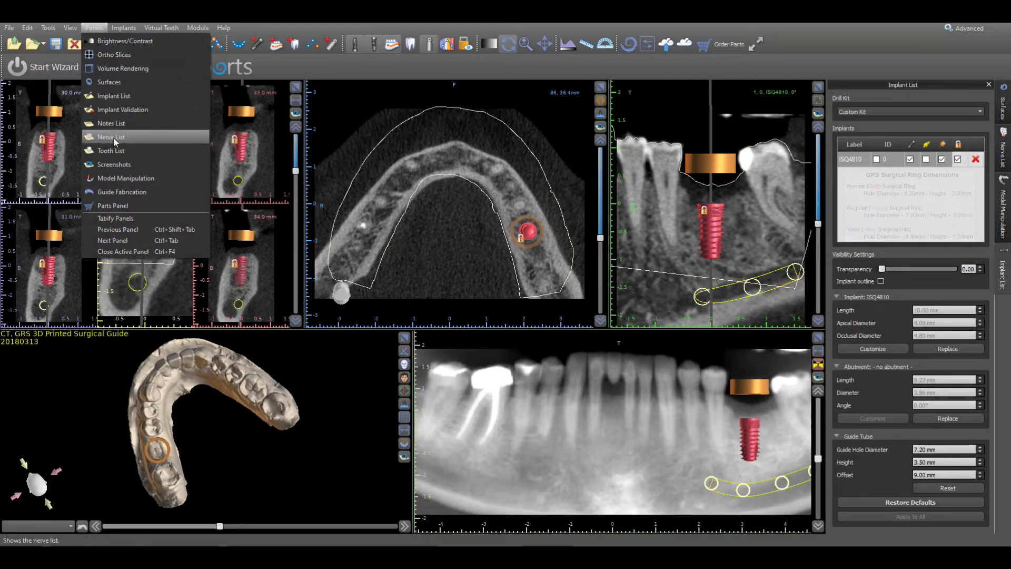
left_click(116, 190)
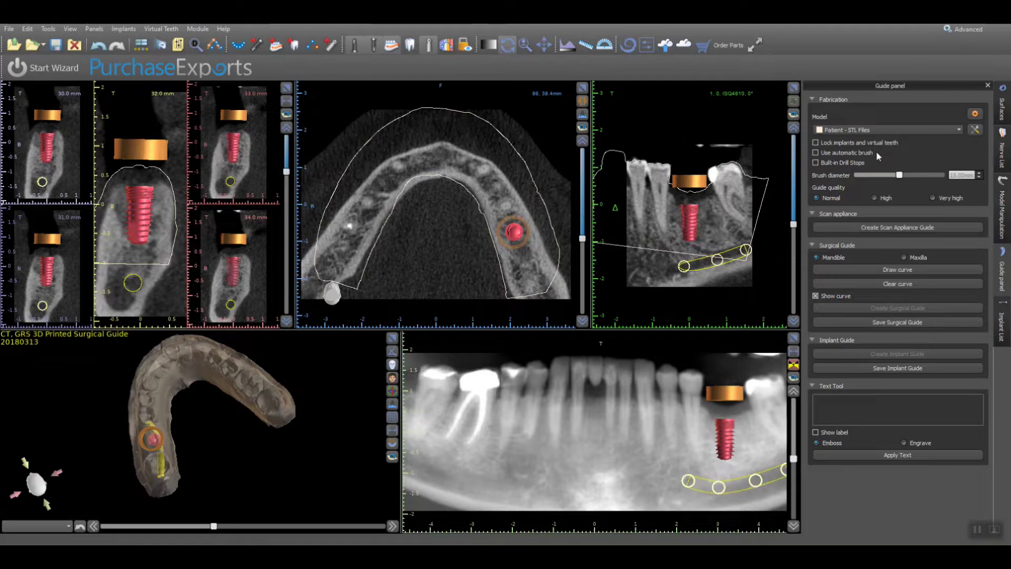
Step: Turn on the 15.00 mm automatic brush for the mandible, lock implants and teeth, and begin Draw curve
left_click(816, 153)
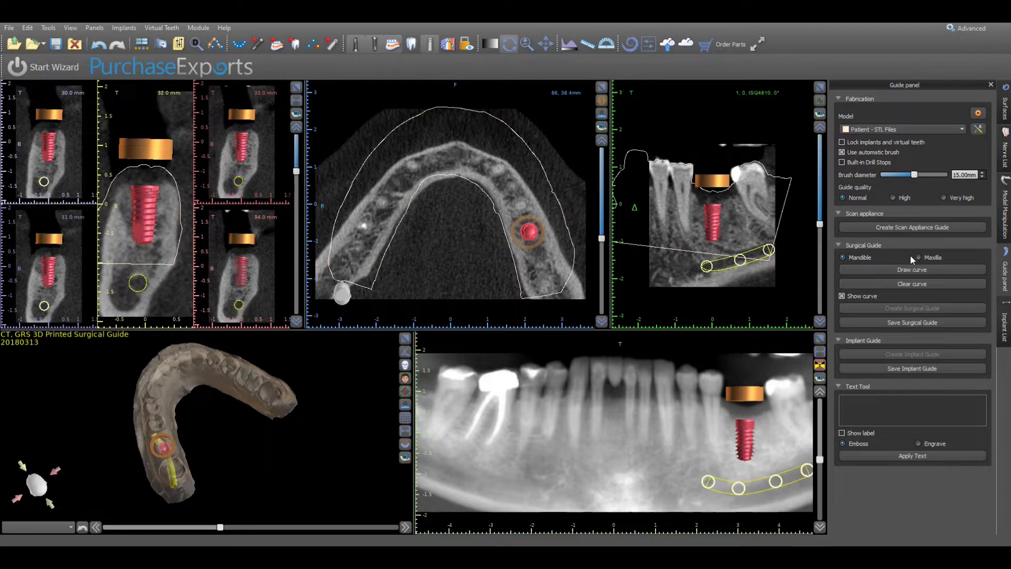
left_click(911, 270)
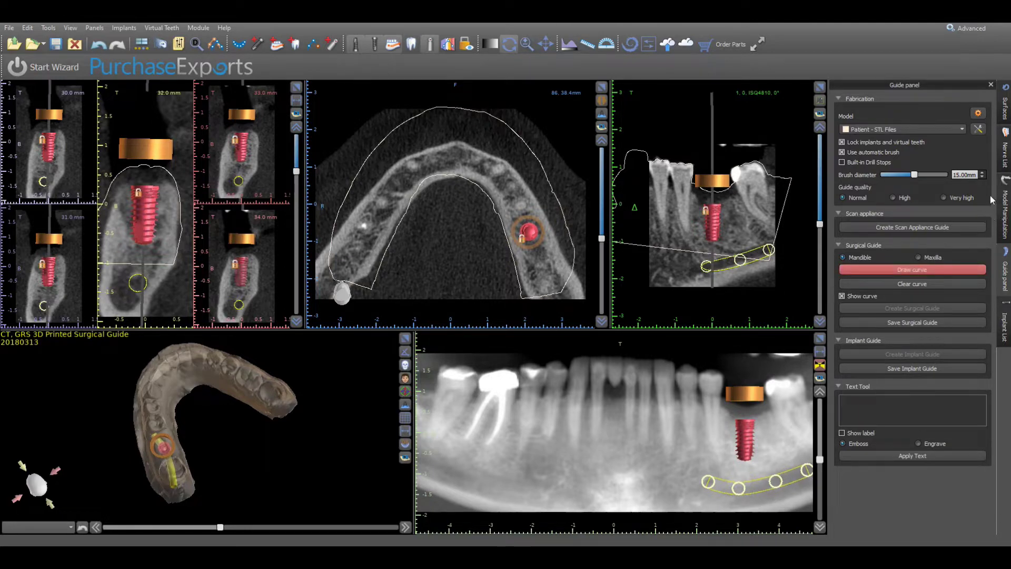
Step: Set the Patient - STL Files surface to 0.00 transparency, then reactivate guide curve drawing
left_click(1007, 111)
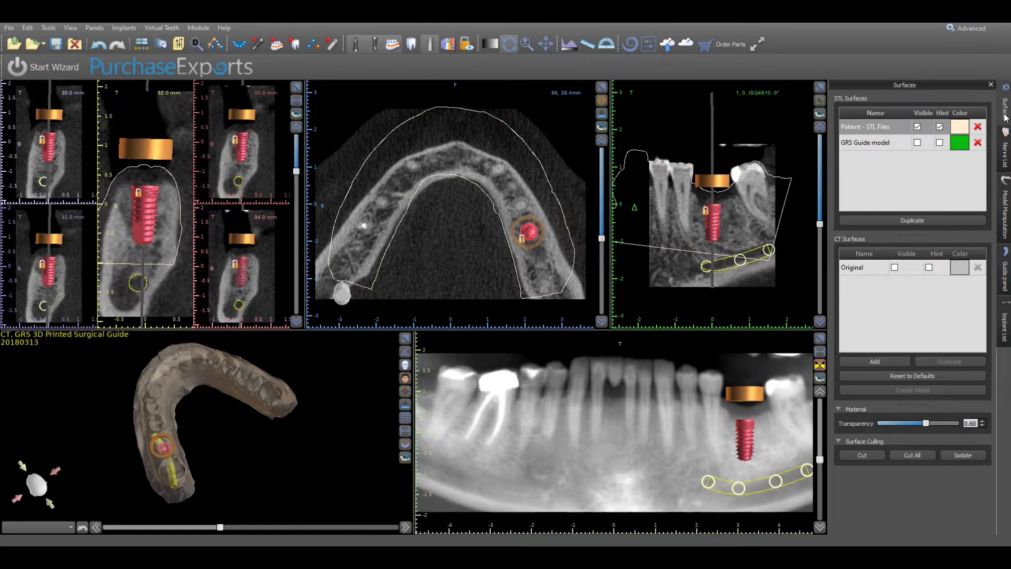
left_click(902, 130)
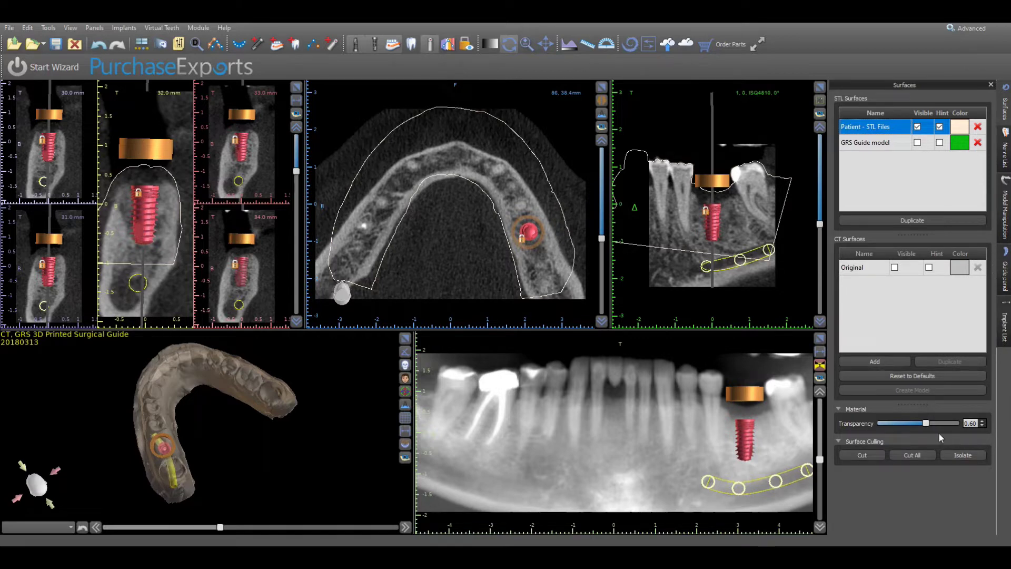
left_click_drag(930, 427, 879, 429)
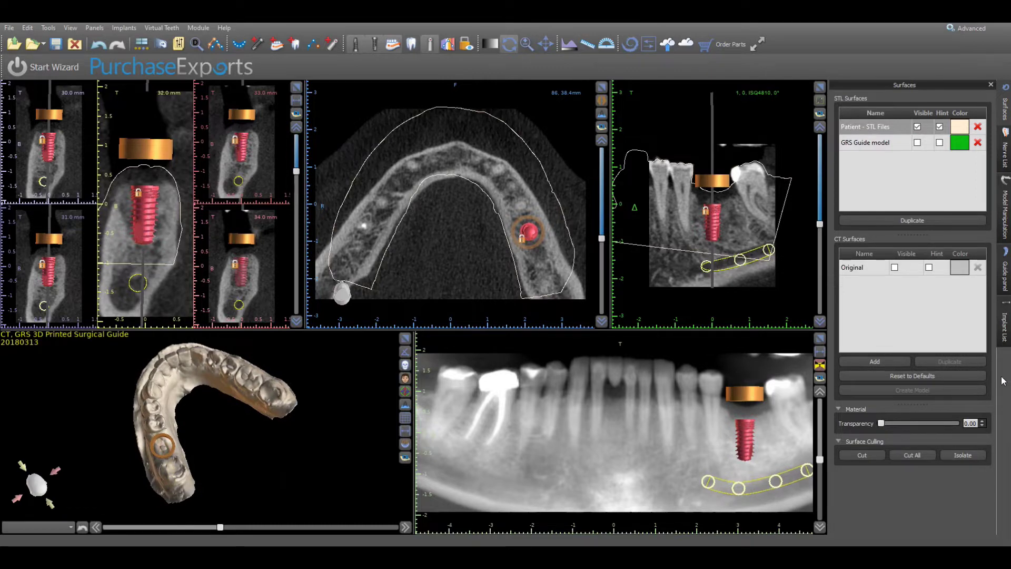
left_click(1005, 271)
left_click(980, 270)
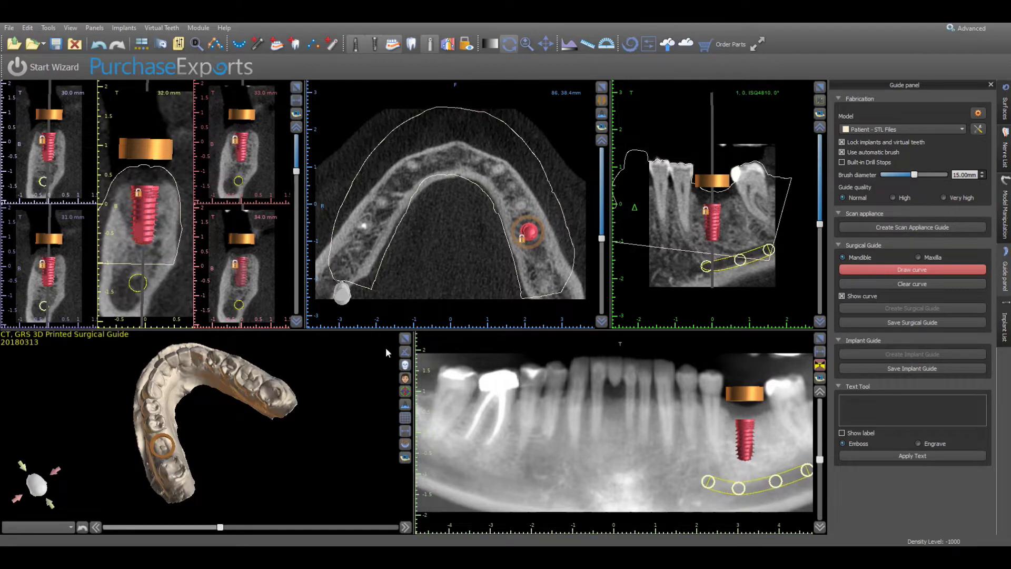
Step: Enlarge and angle the 3D jaw view, then place the first curve points along the arch
left_click(400, 339)
left_click_drag(429, 422, 265, 405)
left_click_drag(673, 352, 612, 305)
scroll(378, 292, "up", 3)
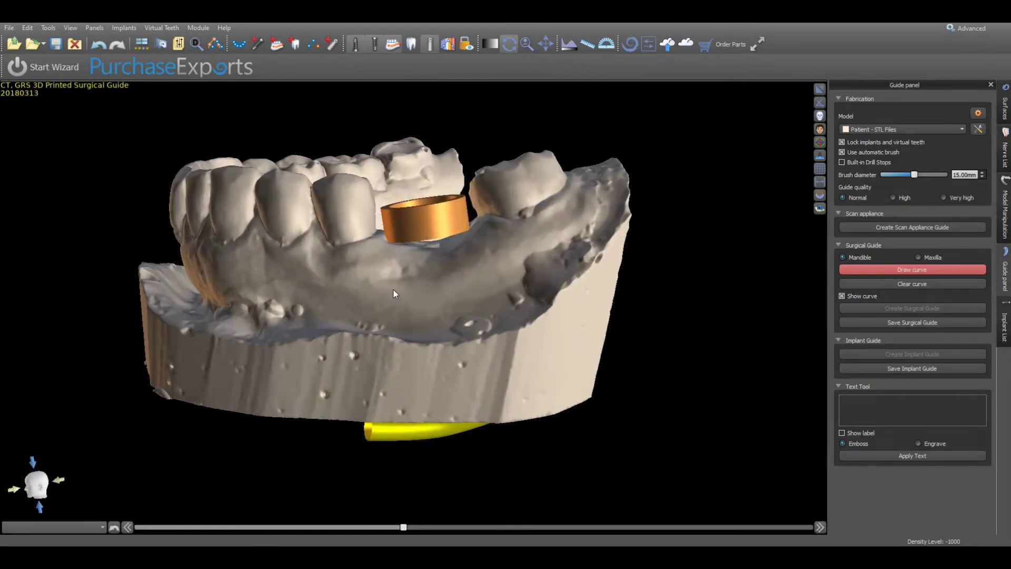
scroll(454, 284, "up", 2)
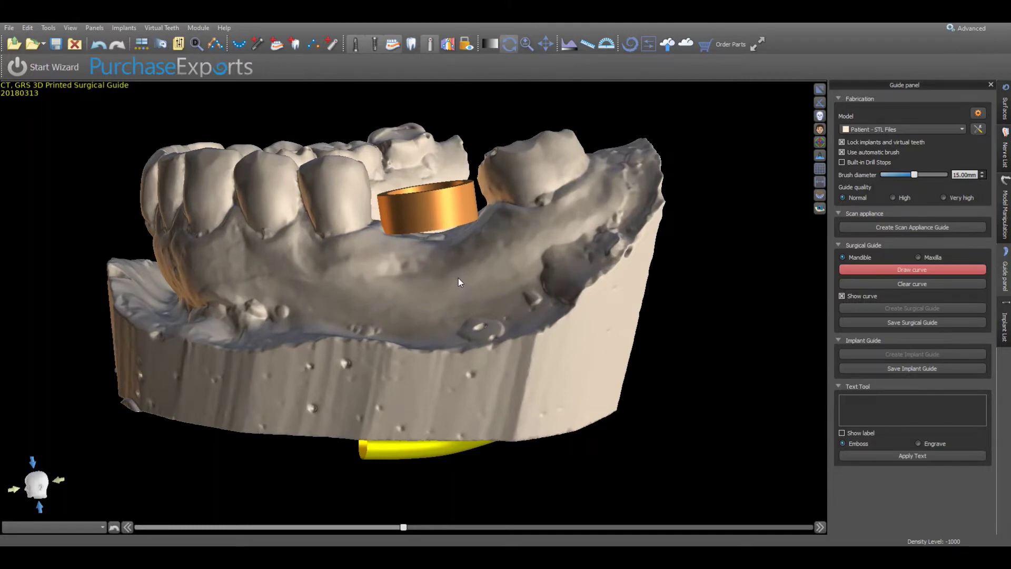
key("Escape")
left_click(460, 279)
left_click(366, 285)
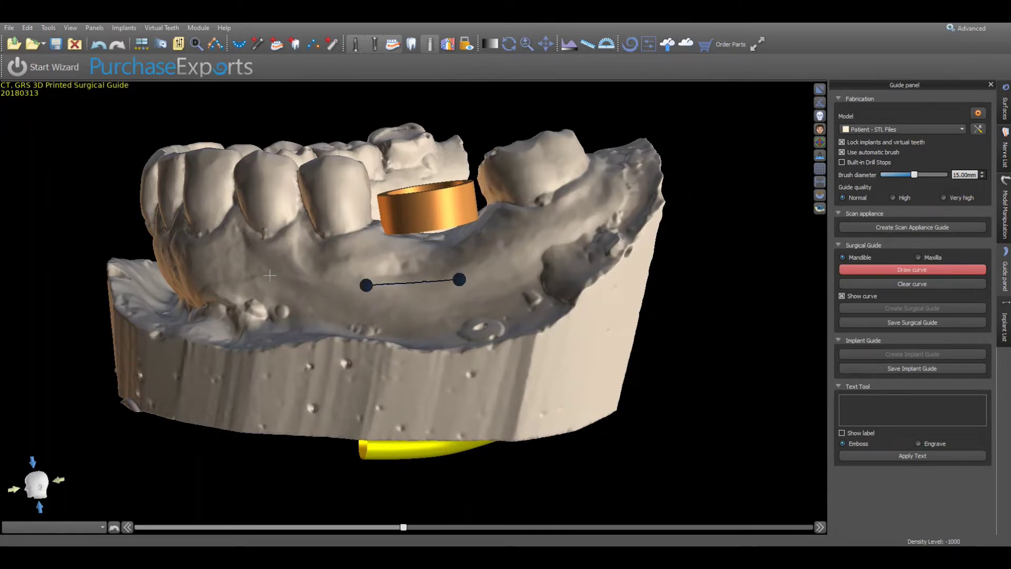
left_click(248, 274)
Step: Continue the guide curve over the front teeth and back down along the jaw
right_click_drag(390, 384, 340, 292)
left_click(304, 257)
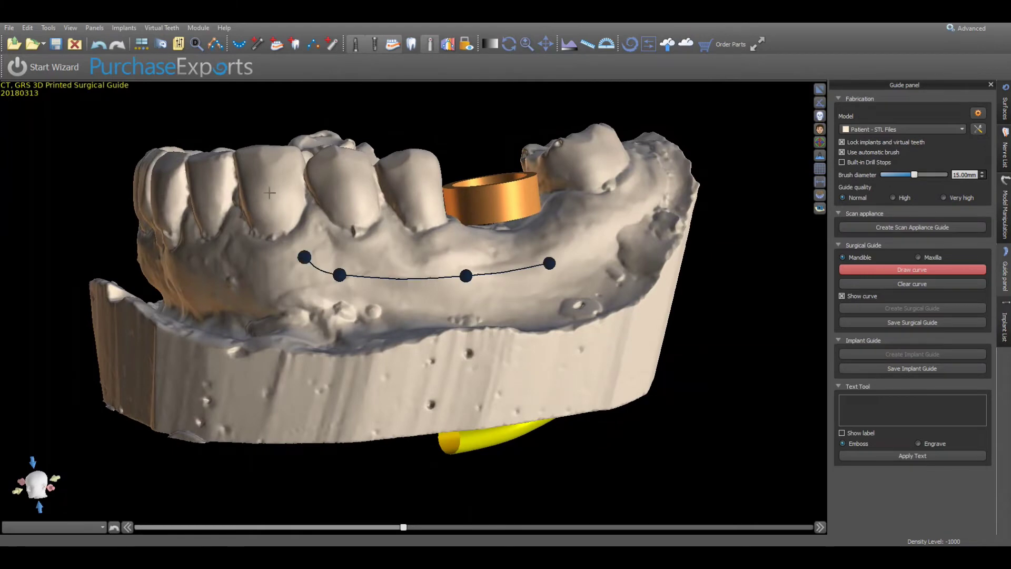
left_click(257, 173)
left_click(249, 150)
right_click_drag(590, 342, 340, 242)
left_click(360, 133)
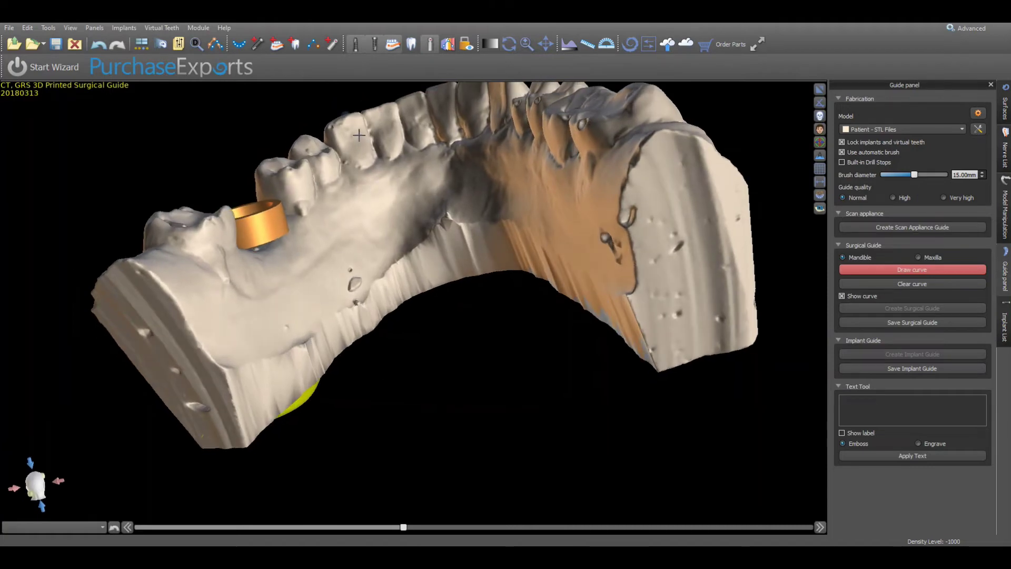
left_click(365, 184)
left_click(346, 212)
left_click(308, 256)
Step: Extend the curve to the back tooth on the other side and close it on the first point
right_click(306, 275)
left_click_drag(614, 337, 450, 429)
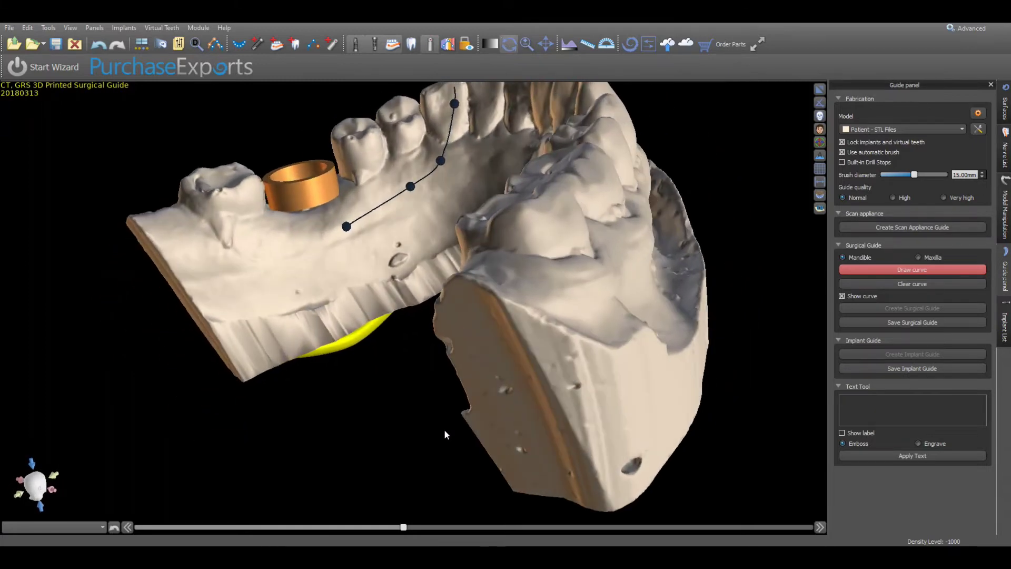
left_click(292, 246)
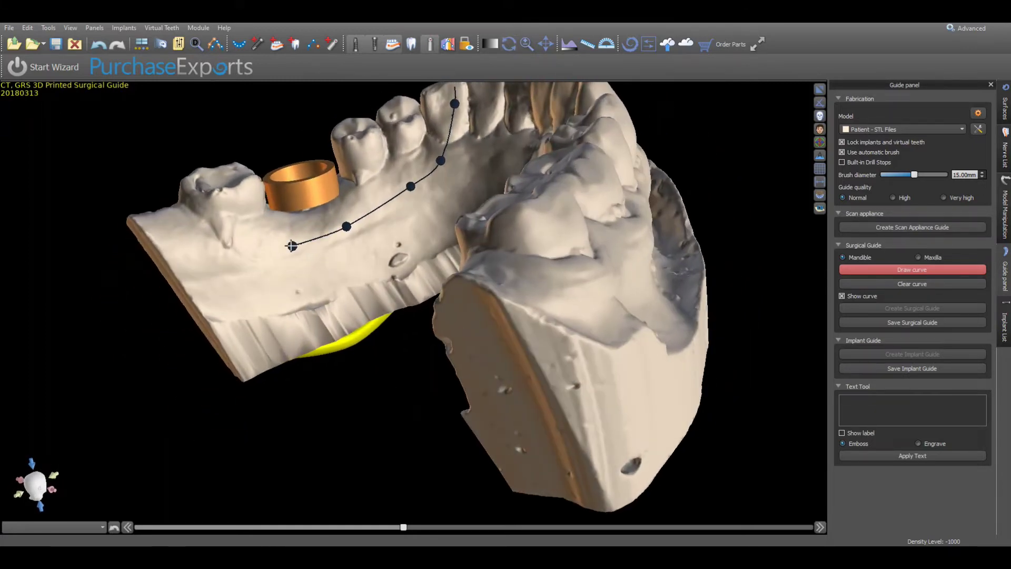
left_click(236, 226)
right_click(197, 186)
mouse_move(304, 318)
left_mouse_down()
mouse_move(489, 348)
mouse_move(338, 411)
mouse_move(235, 424)
mouse_move(473, 447)
mouse_move(517, 276)
left_mouse_up()
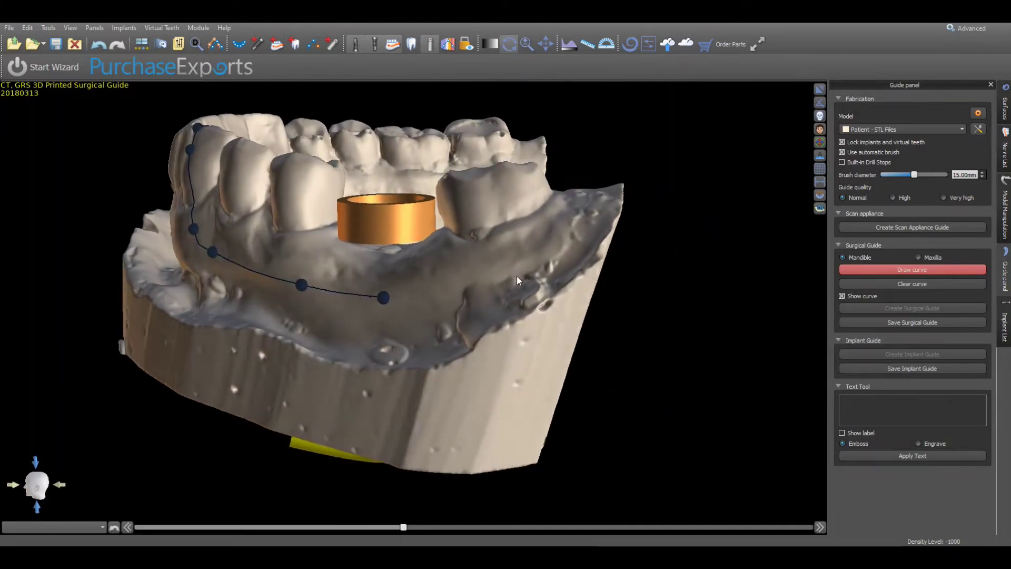
left_click(510, 201)
left_click(464, 252)
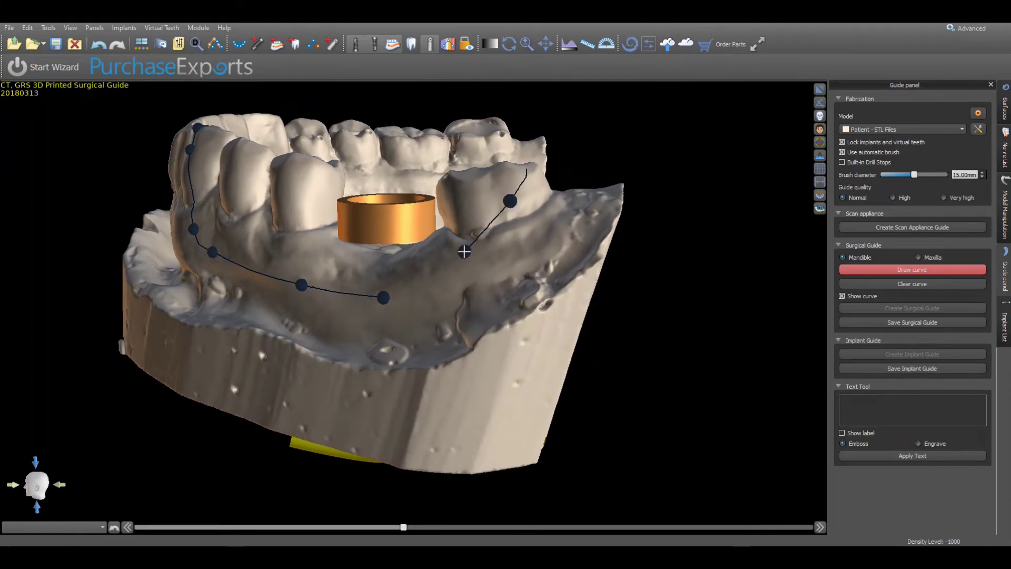
left_click(384, 298)
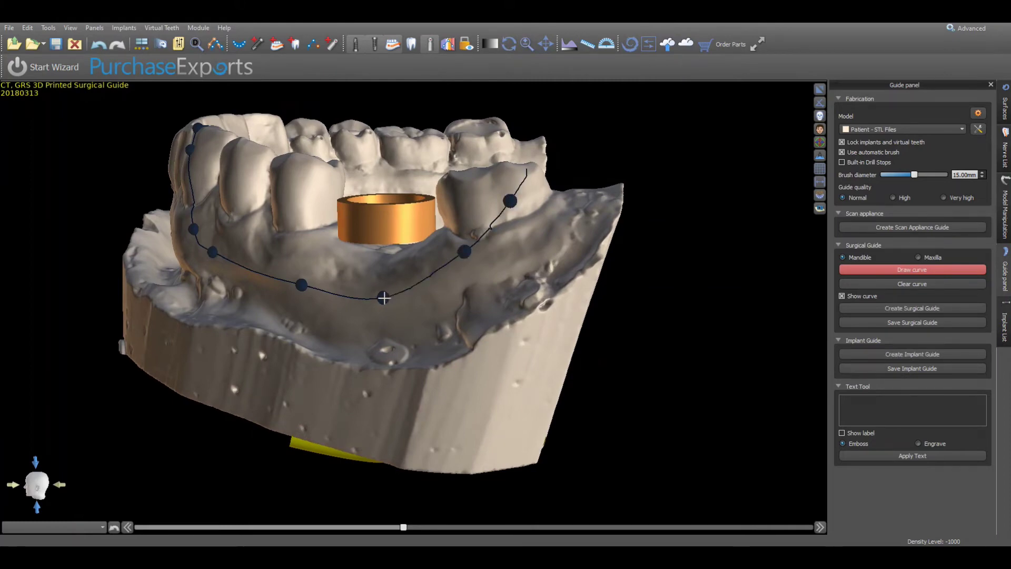
Step: Drag five guide curve points to refine the outline, rotating the jaw to check the fit
left_click_drag(432, 388, 453, 372)
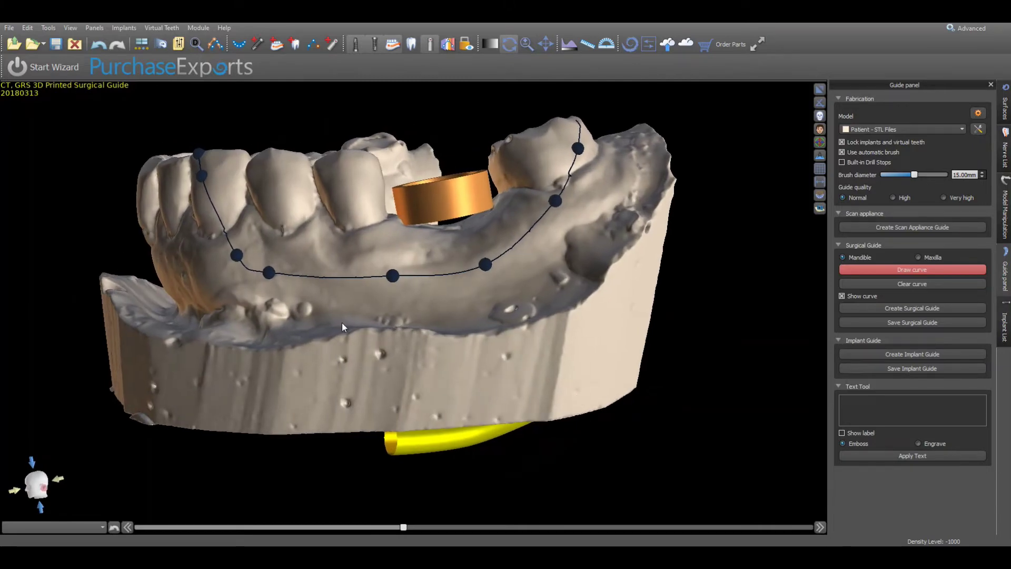
left_click_drag(274, 278, 293, 274)
left_click_drag(239, 260, 346, 306)
left_click_drag(348, 195, 412, 214)
left_click_drag(290, 244, 227, 216)
left_click_drag(268, 316, 263, 343)
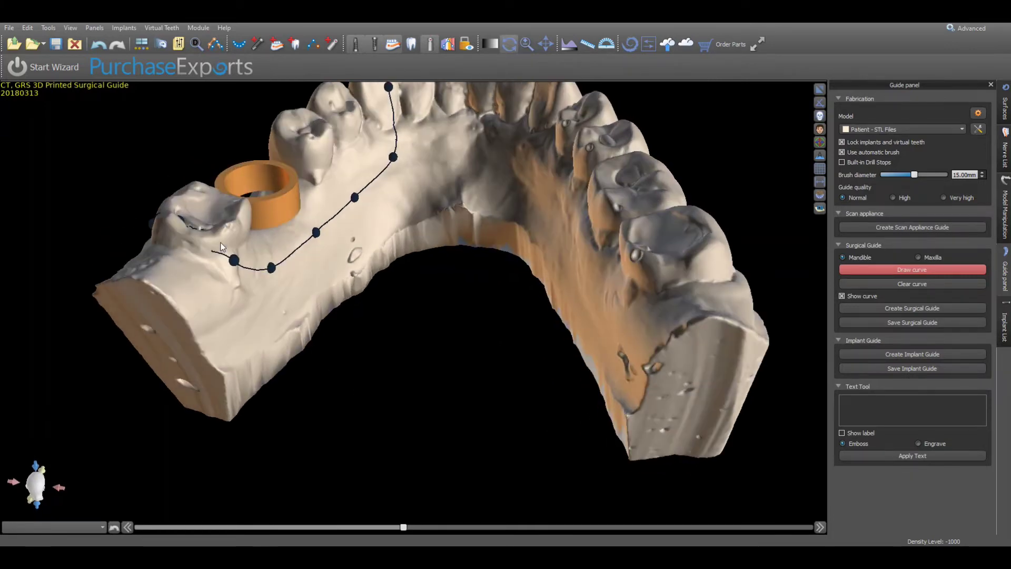
left_click_drag(184, 225, 193, 239)
left_click_drag(295, 295, 227, 289)
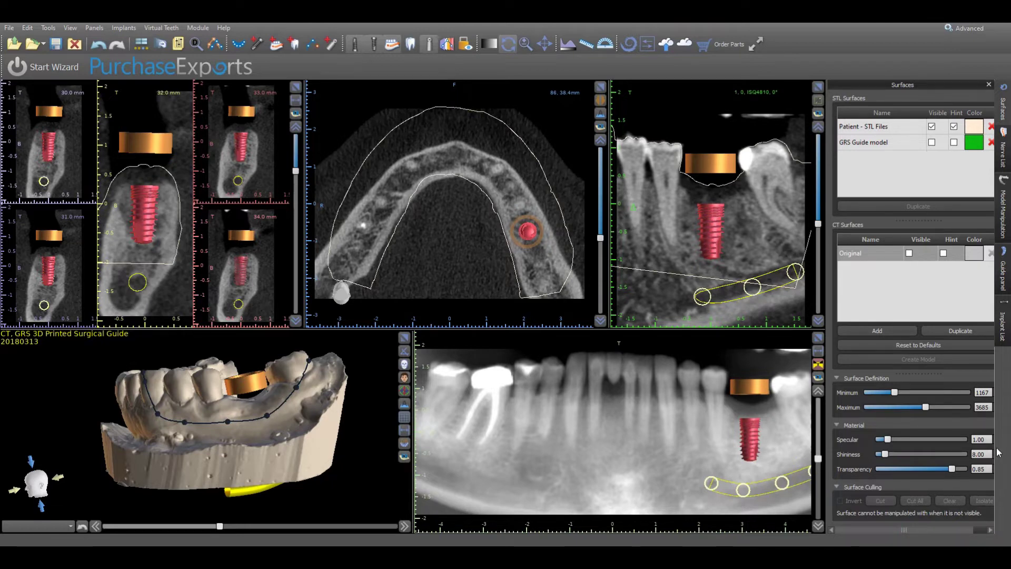
Step: Show the implant list with ISQ4810's 7.20 mm by 3.50 mm guide tube
left_click(1004, 338)
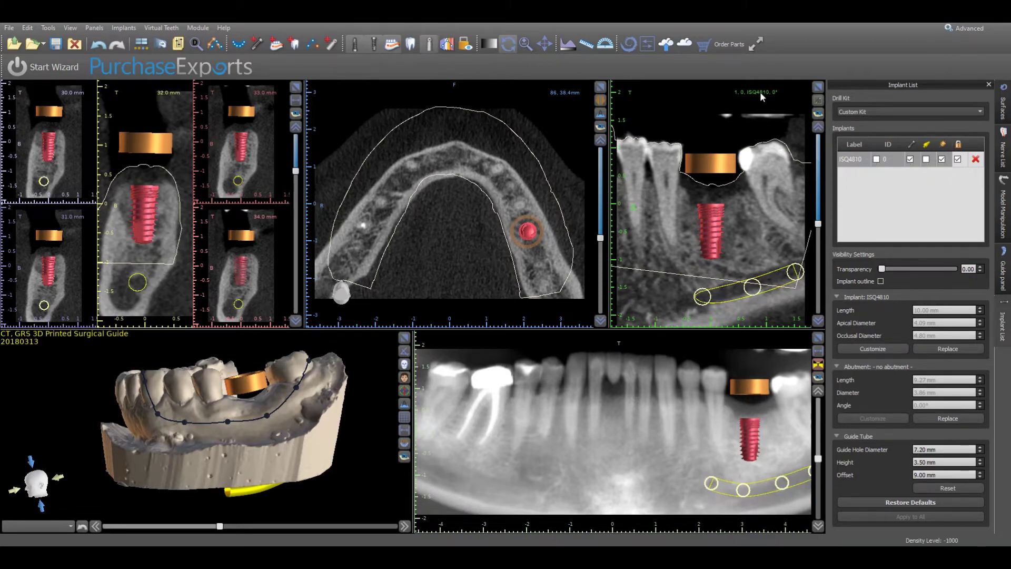
Step: Measure 18.34 mm up from the implant apex and remove the old 19.33 mm measurement
left_click(589, 46)
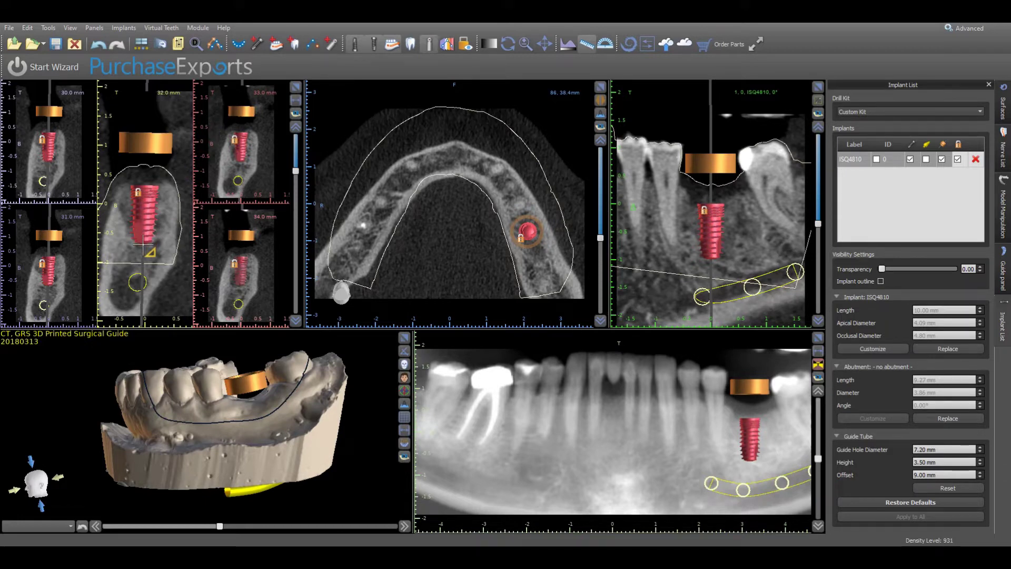
left_click_drag(143, 244, 144, 132)
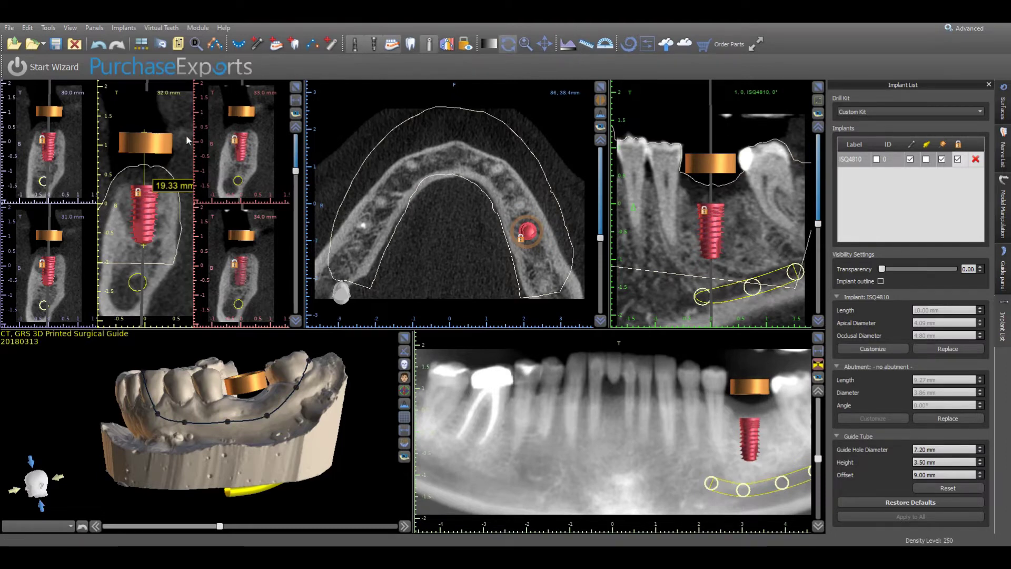
right_click(174, 182)
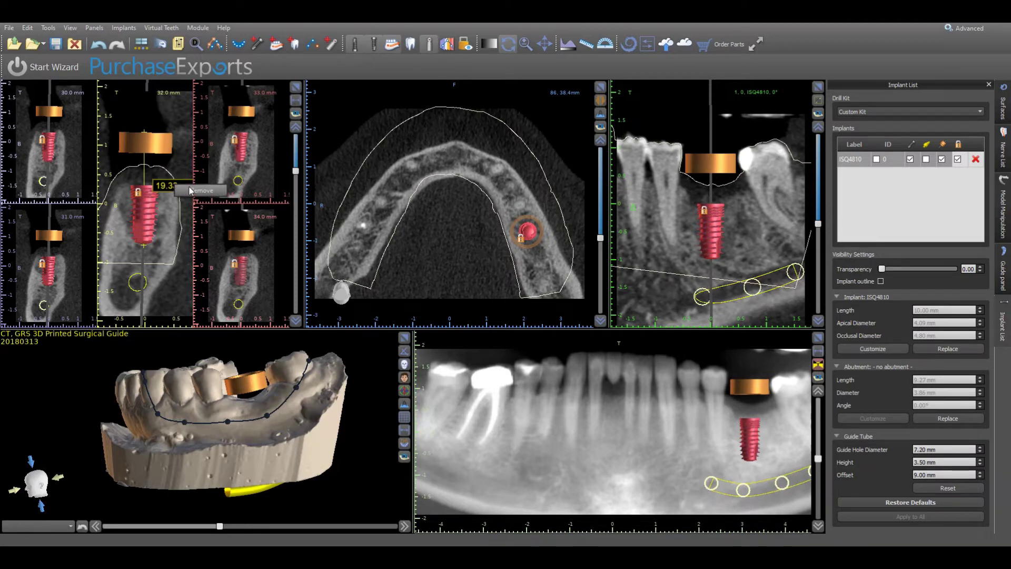
left_click(200, 190)
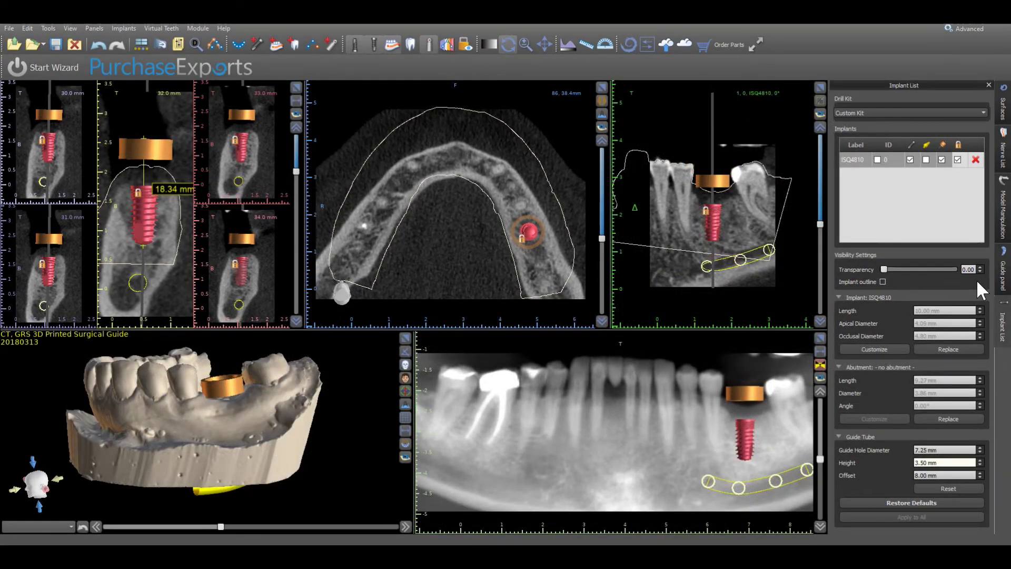
Step: Create the surgical guide with the Custom handpiece drill sizes and save to fabricate the green shell
left_click(1004, 279)
left_click(962, 305)
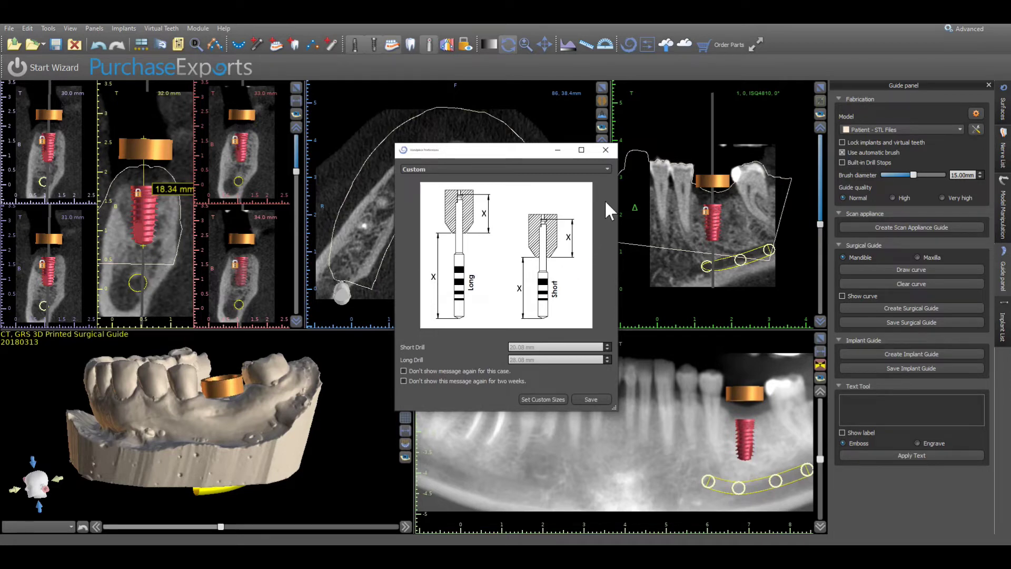
left_click(606, 169)
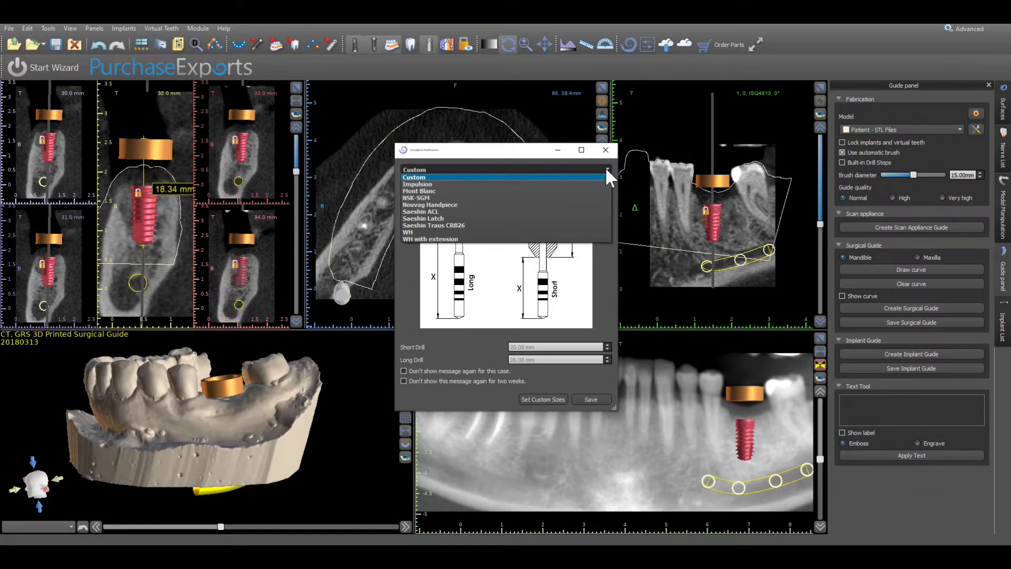
left_click(605, 169)
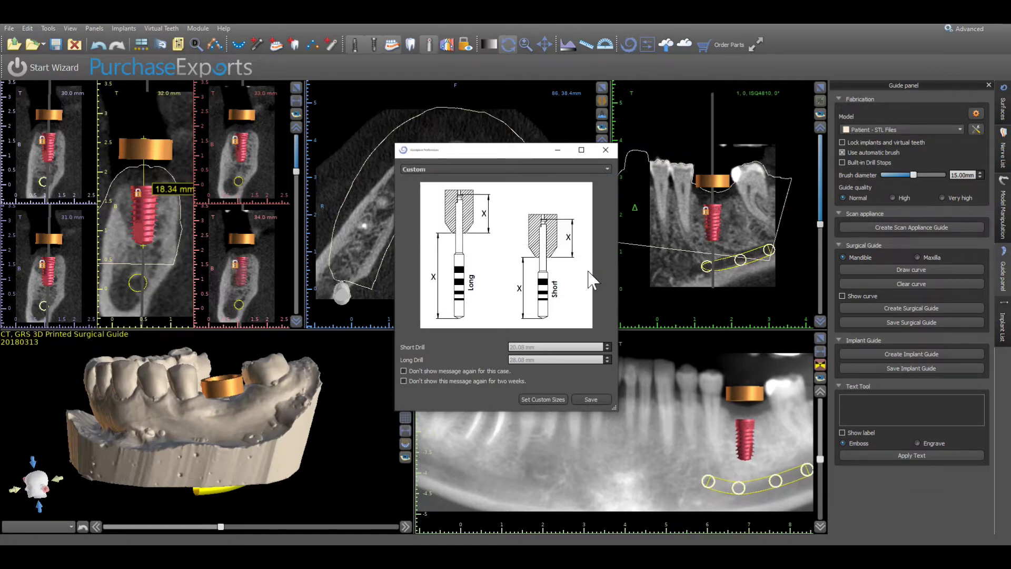
left_click(589, 399)
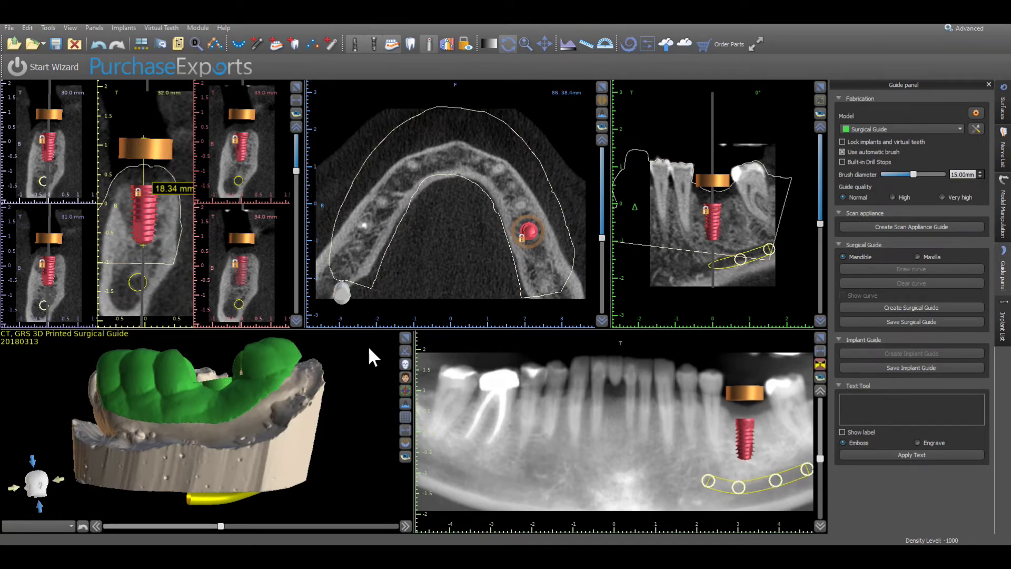
left_click(404, 338)
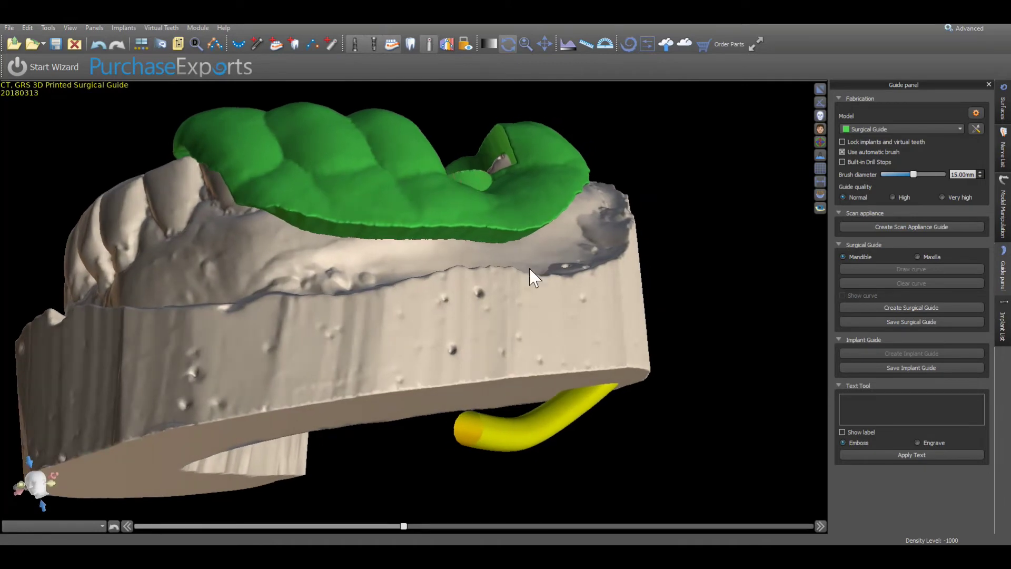
left_click_drag(530, 270, 358, 377)
left_click_drag(660, 341, 407, 477)
left_click_drag(640, 464, 294, 334)
left_click_drag(505, 394, 252, 397)
left_click_drag(492, 397, 648, 377)
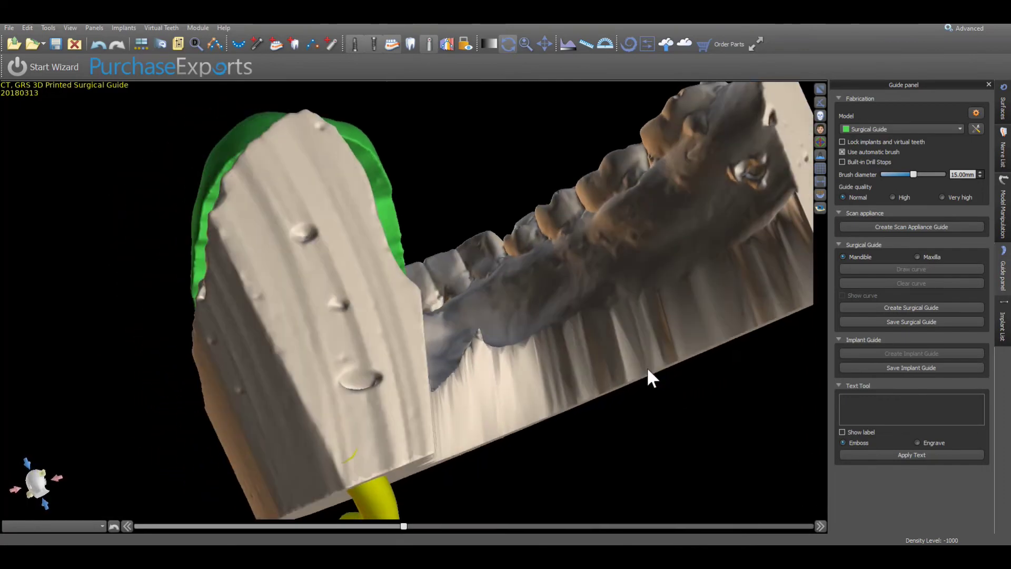
left_click_drag(277, 273, 531, 378)
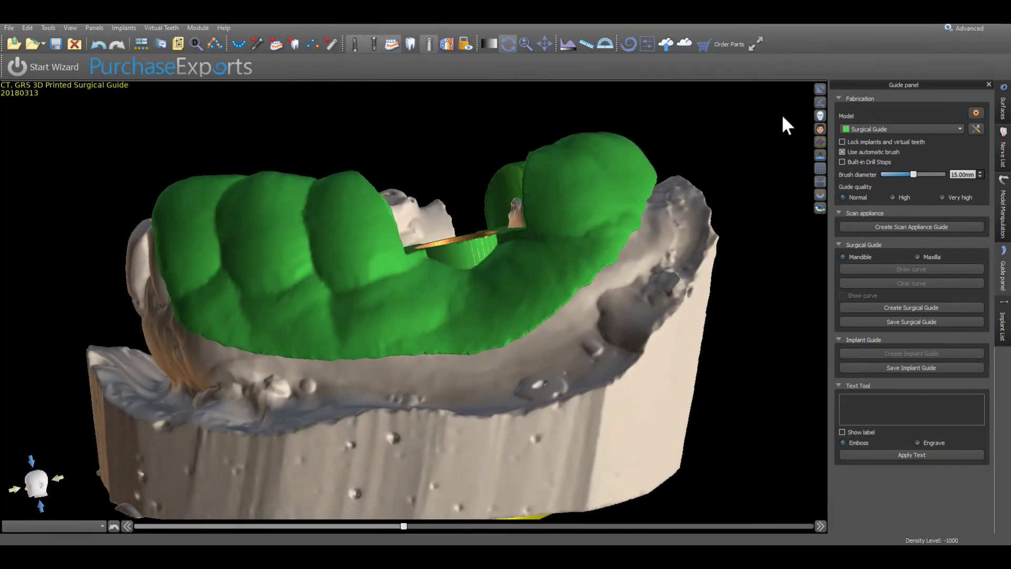
left_click(820, 87)
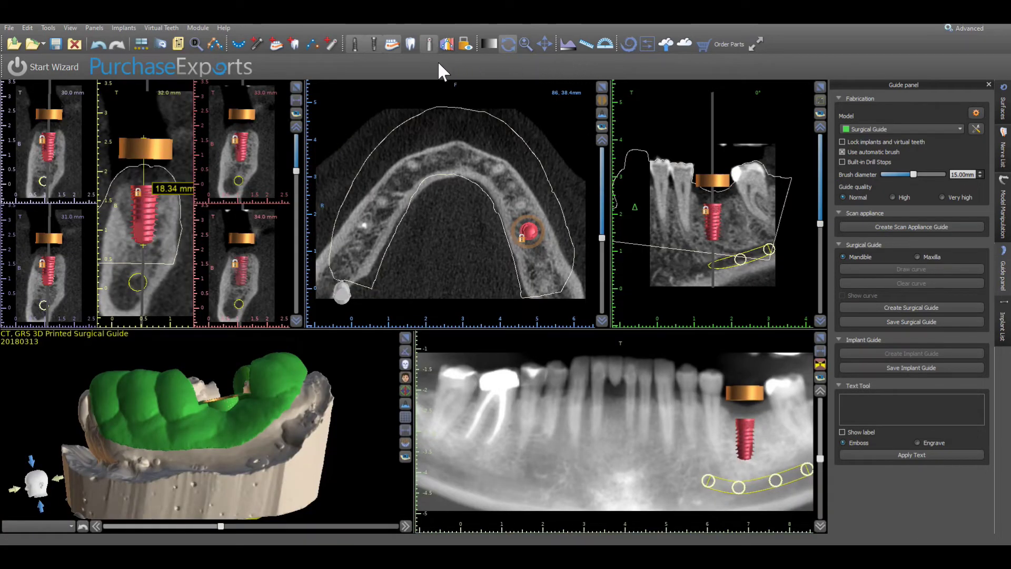
Step: Hide the mandibular implant, the Patient STL jaw scan and the nerve, then inspect the guide
left_click(374, 45)
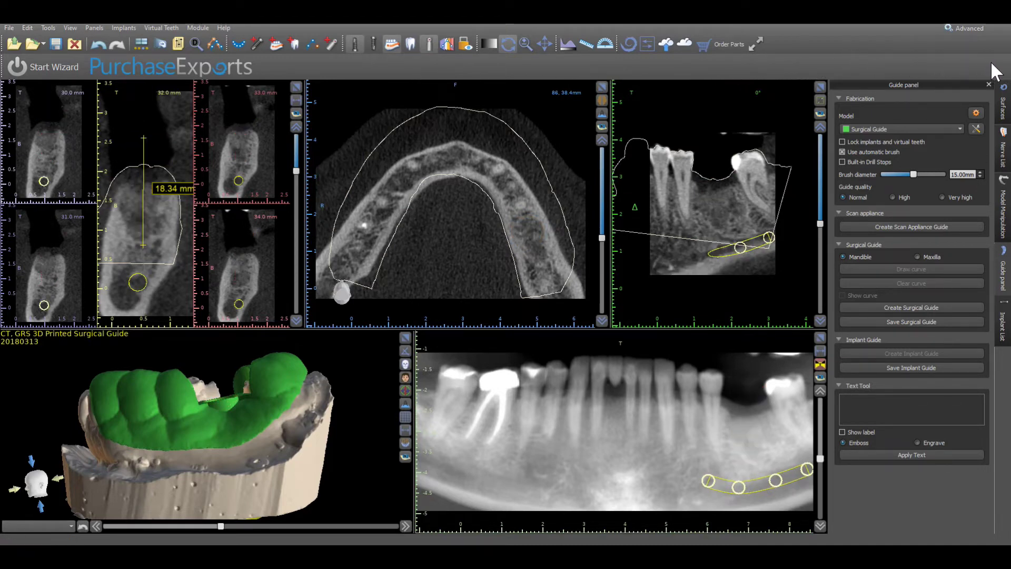
left_click(1004, 101)
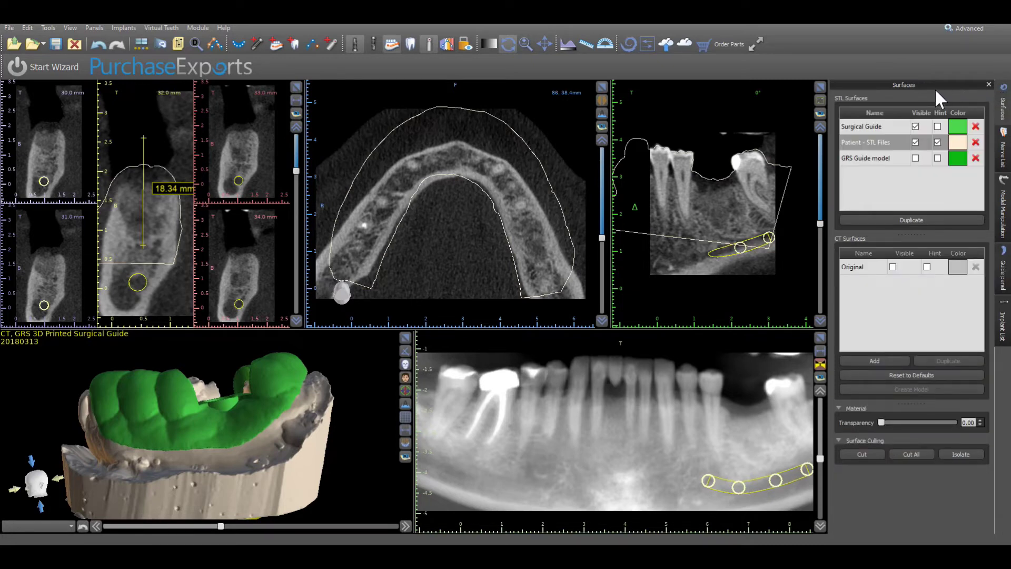
left_click(916, 142)
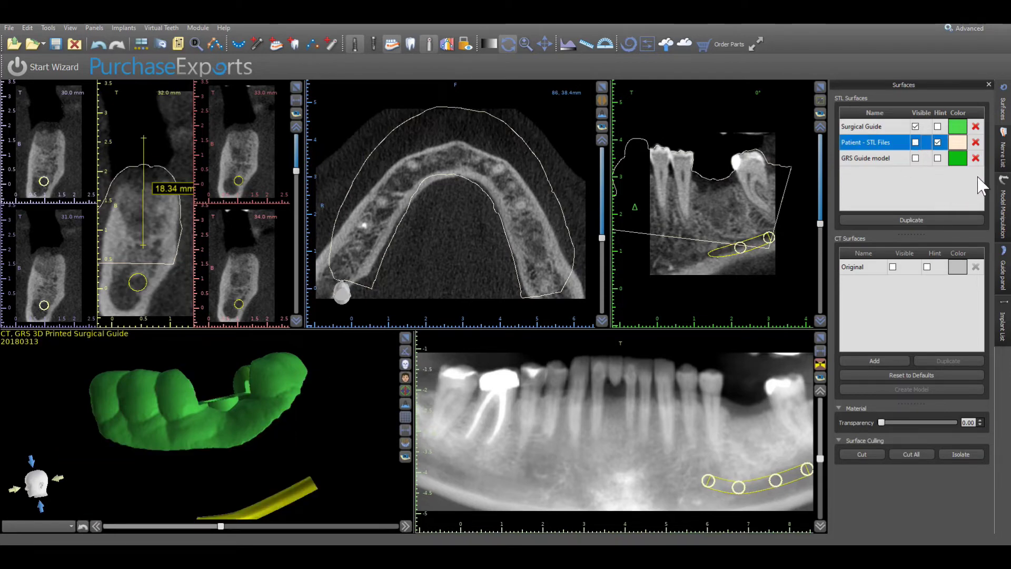
left_click(1004, 158)
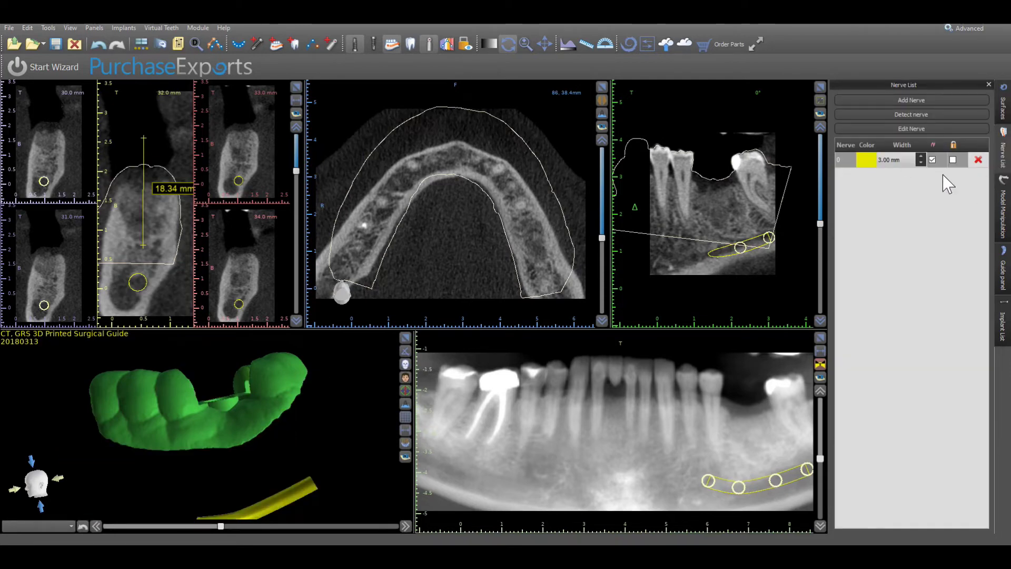
left_click(933, 160)
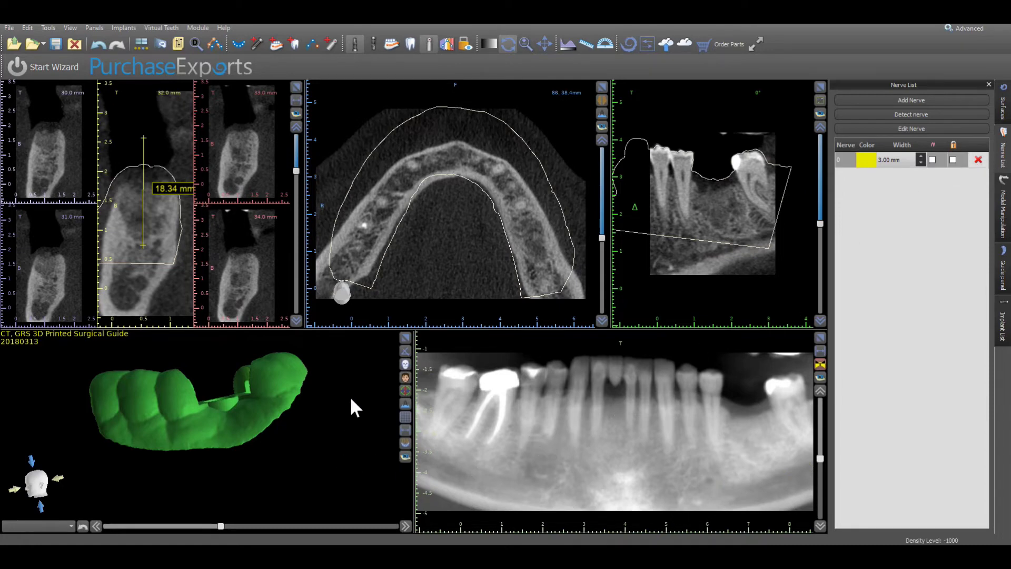
left_click(405, 338)
left_click_drag(557, 298, 248, 413)
left_click_drag(431, 244, 630, 332)
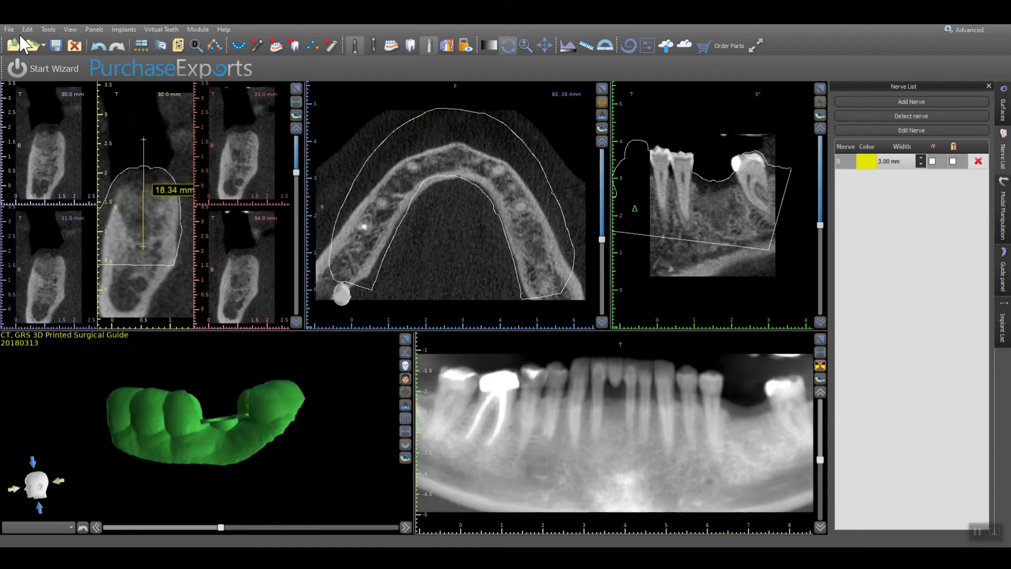
Step: Export the checked Surgical Guide surface through Export Data as 'GRS 3D Printed Surgical Guide.stl'
left_click(11, 29)
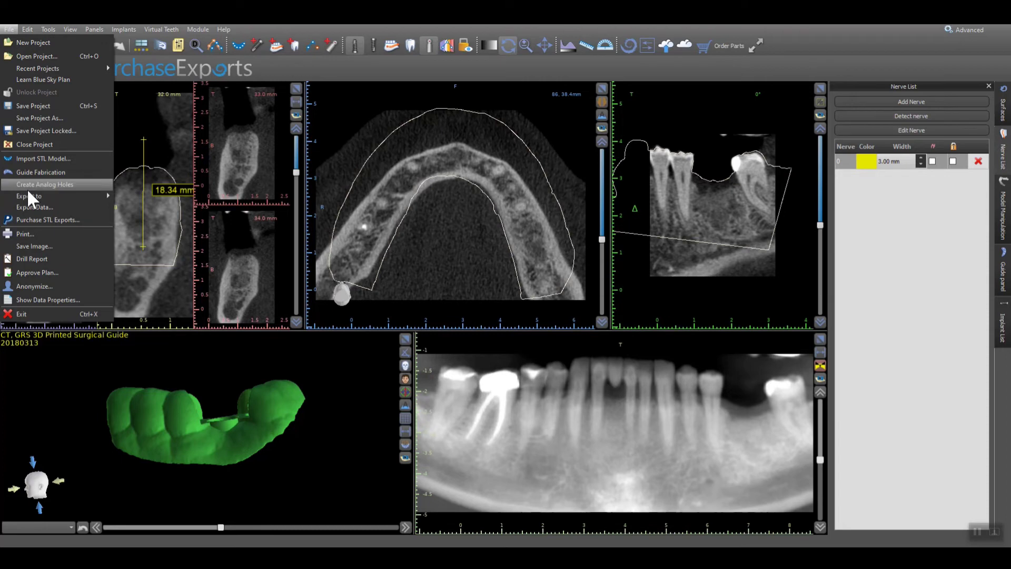
left_click(26, 207)
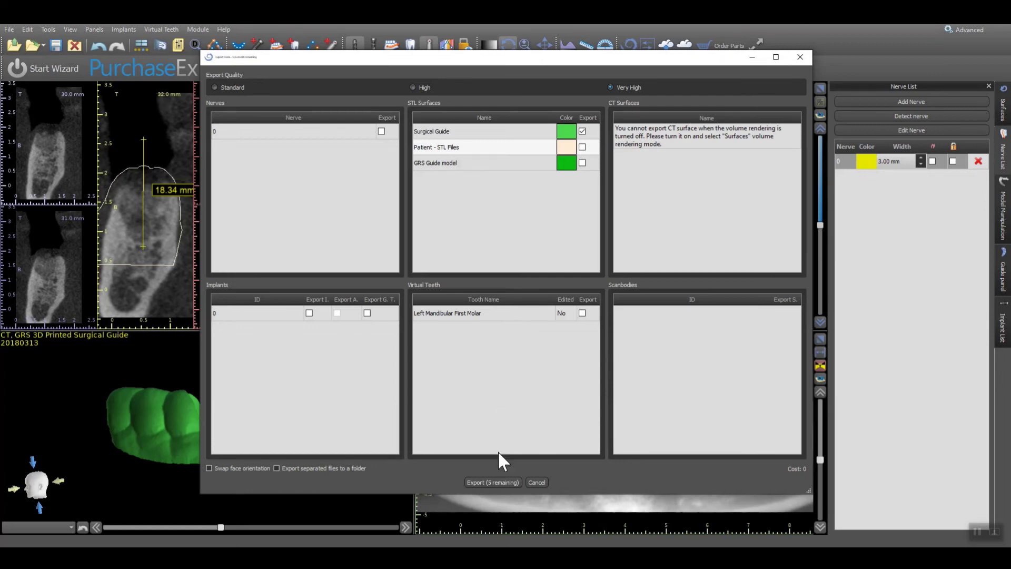
left_click(498, 482)
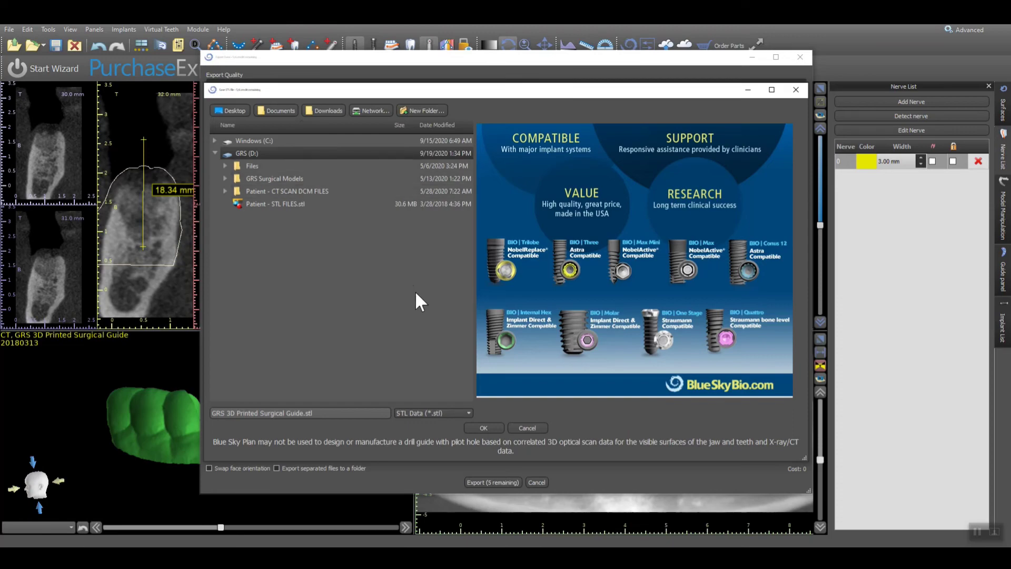
left_click(483, 428)
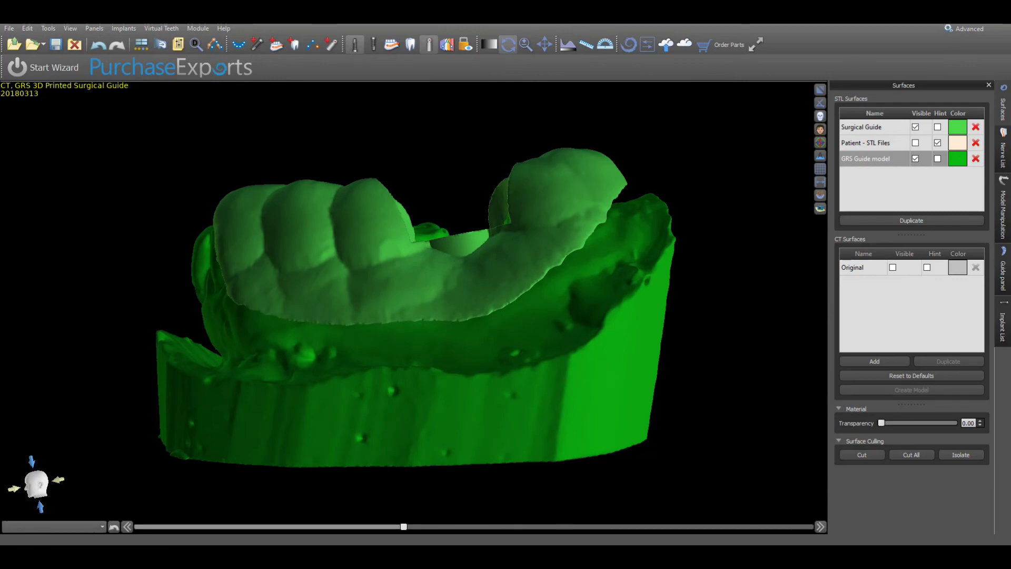
Step: Turn the GRS Guide model's visibility off and back on, then hide the Surgical Guide surface
left_click(915, 159)
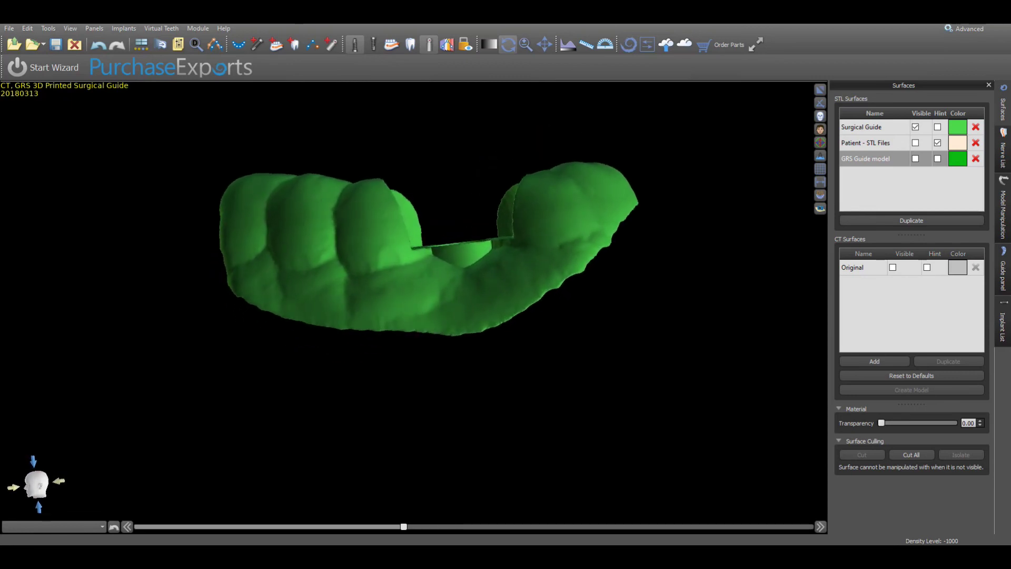
left_click(916, 158)
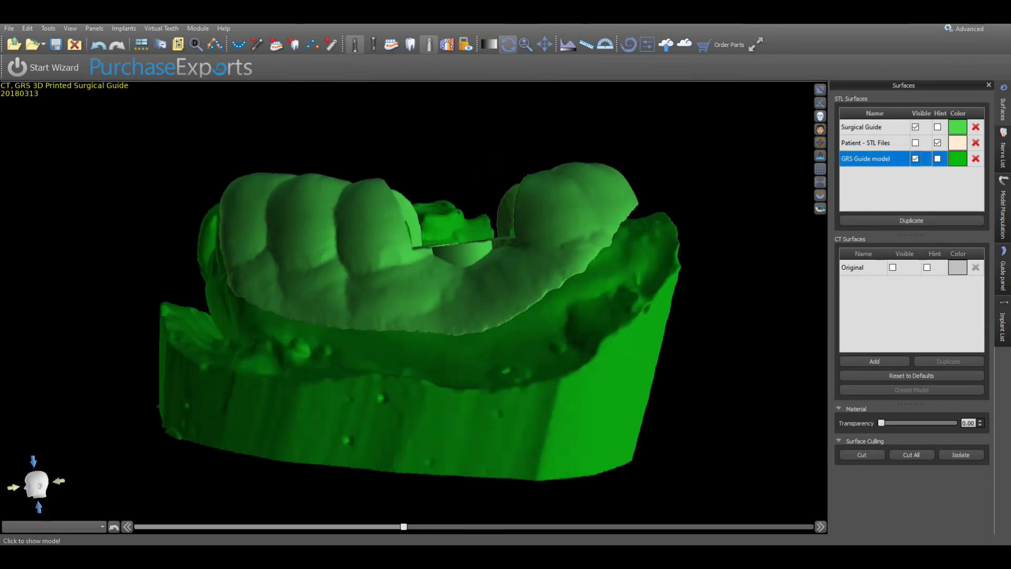
left_click(915, 127)
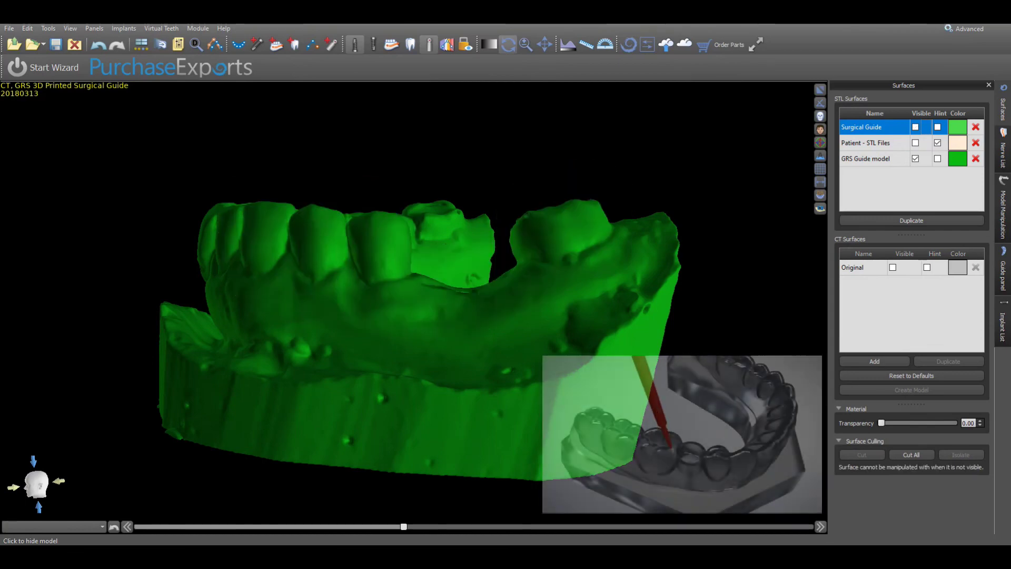